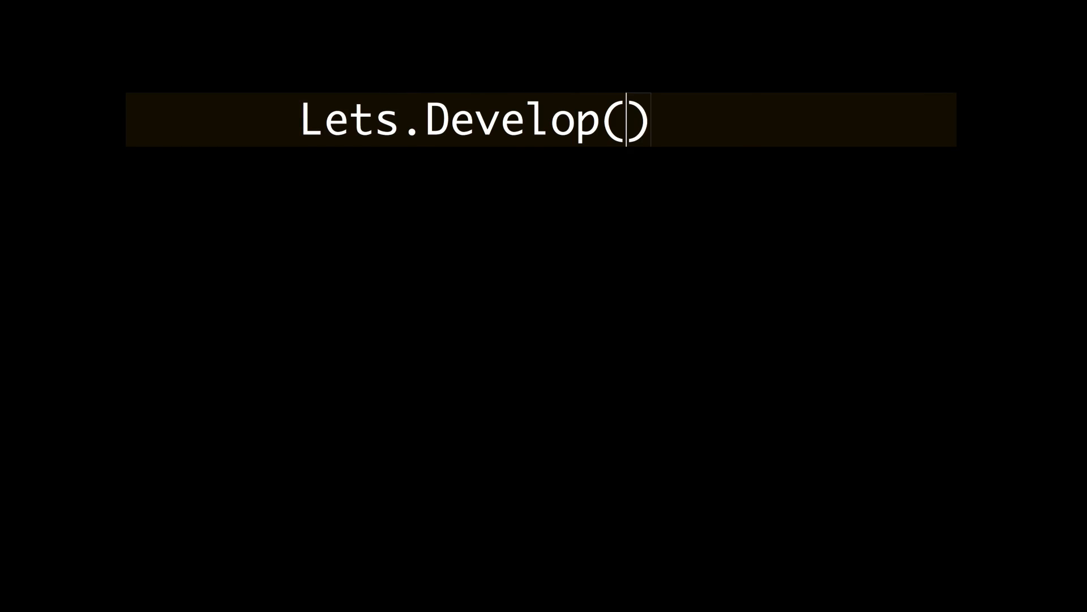
type("With);")
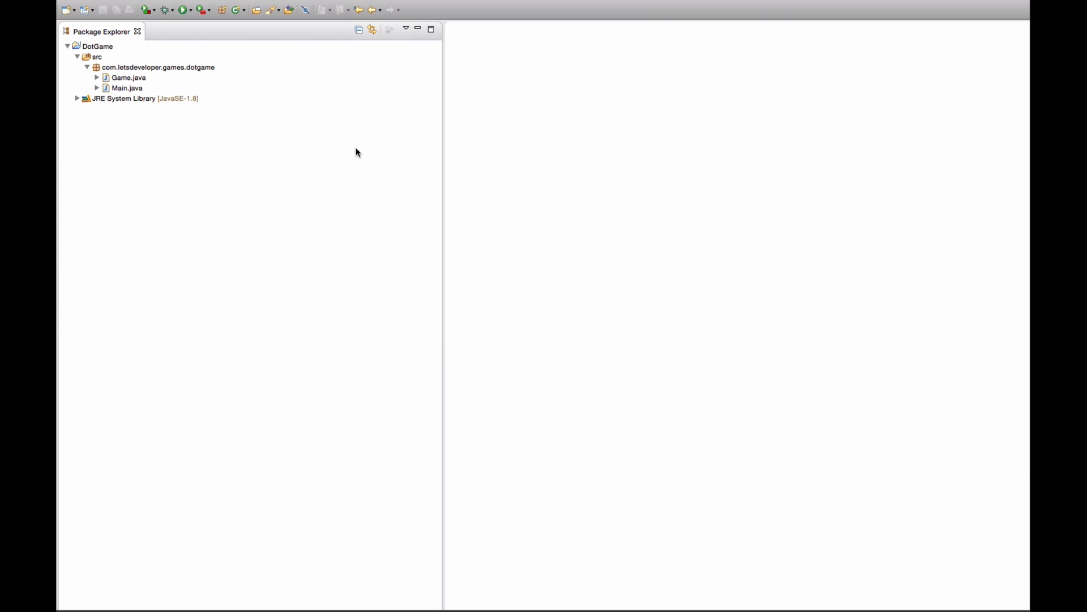
- Open Main.java and highlight the main method that launches new Game().run()
double_click(123, 87)
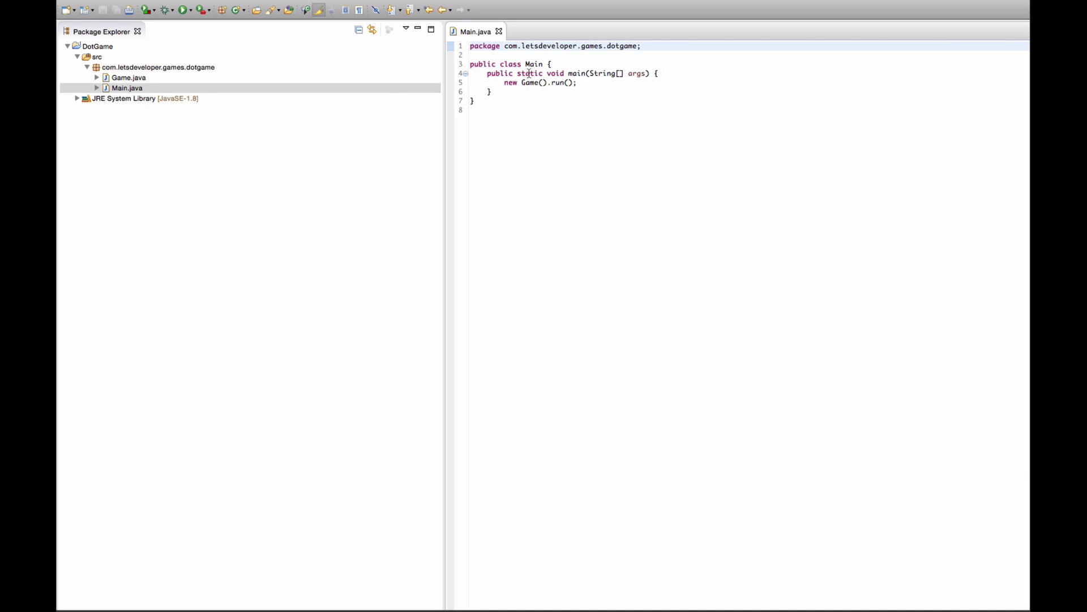
left_click_drag(487, 73, 502, 96)
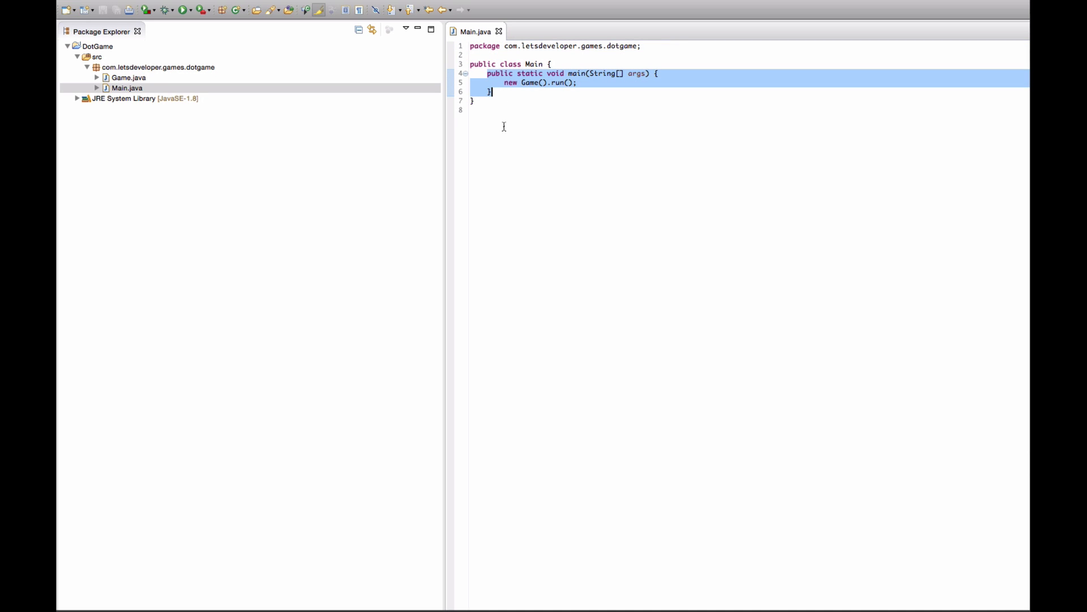
left_click(520, 93)
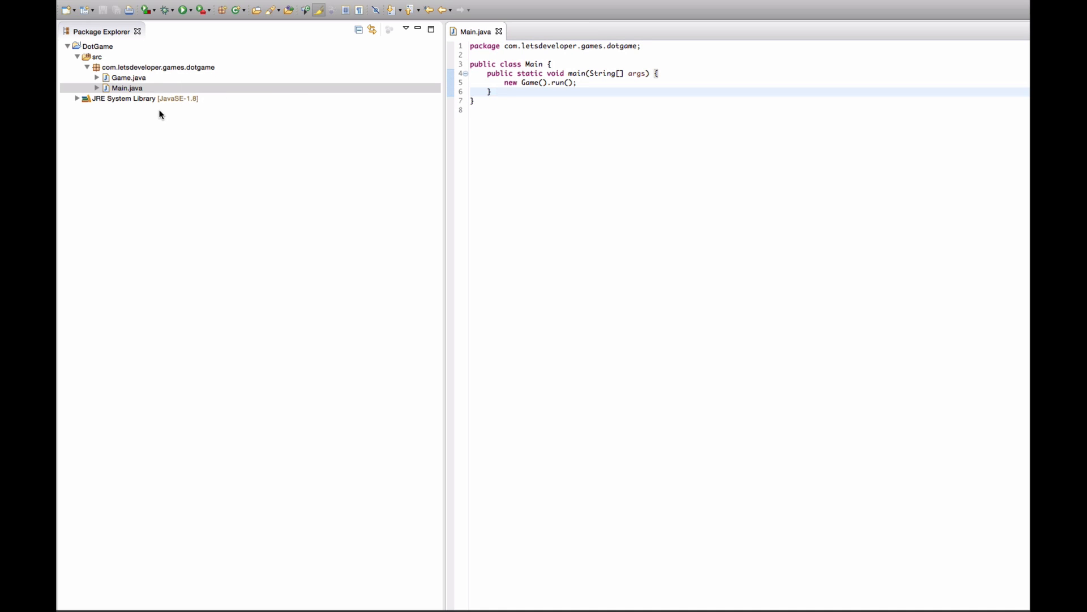
- Run Main.java as a Java application, then relaunch it from the recent launches list
right_click(128, 87)
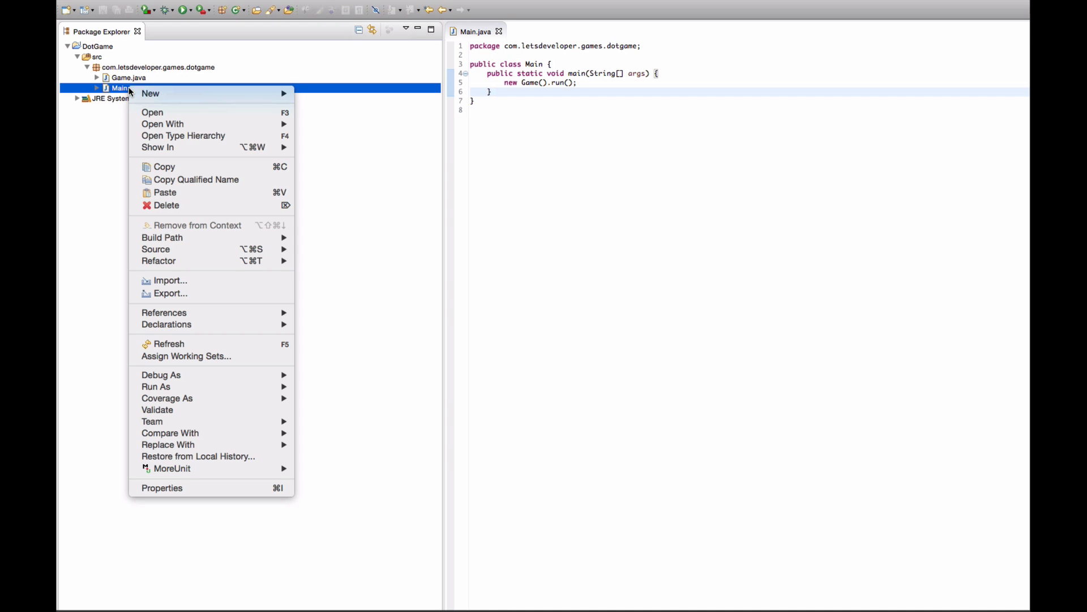
mouse_move(156, 387)
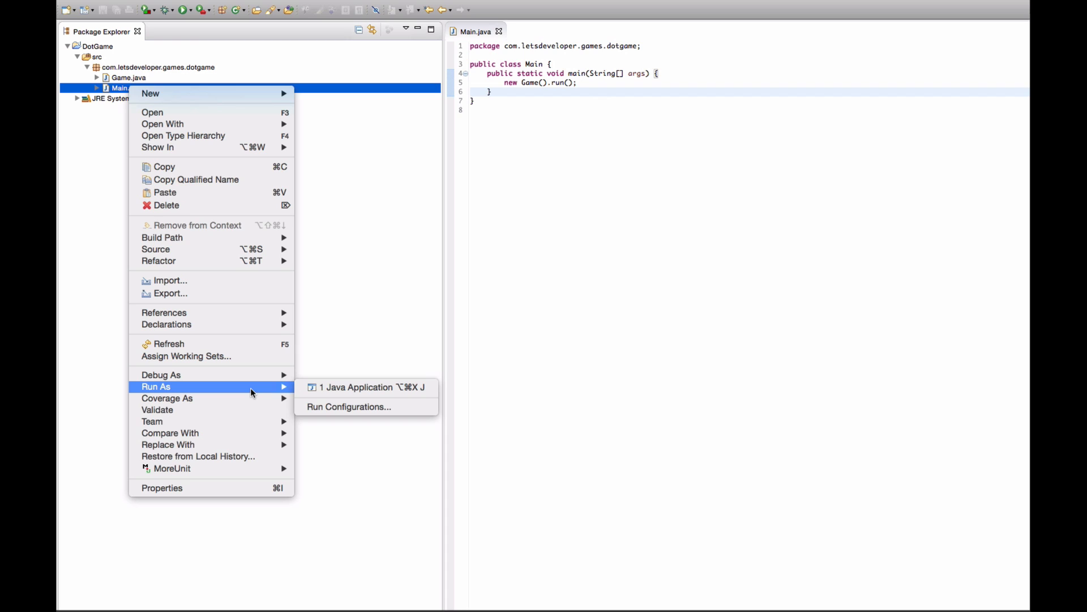
left_click(346, 388)
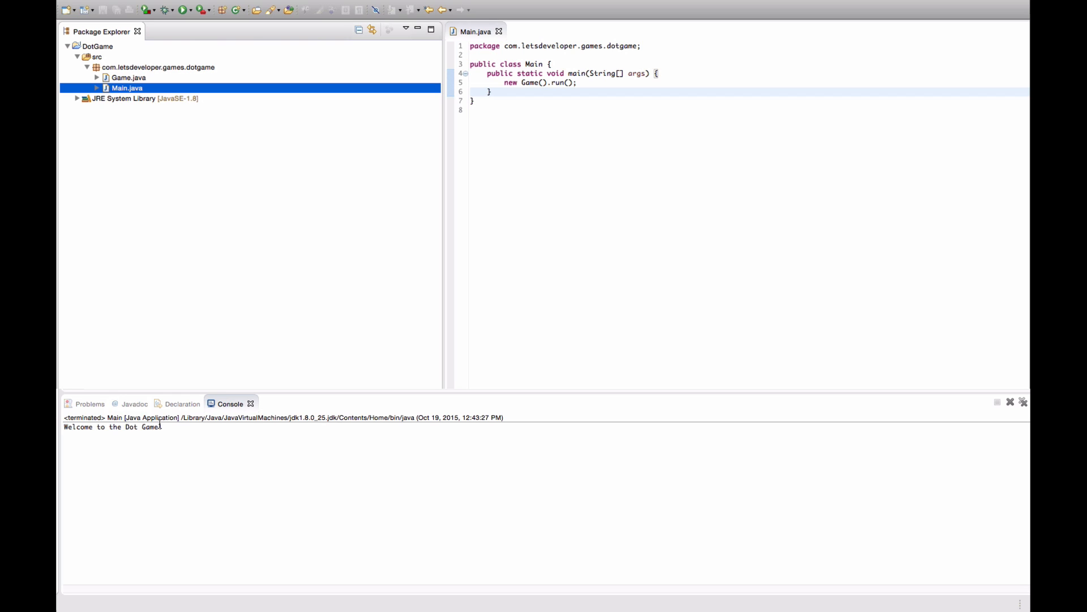
left_click(193, 11)
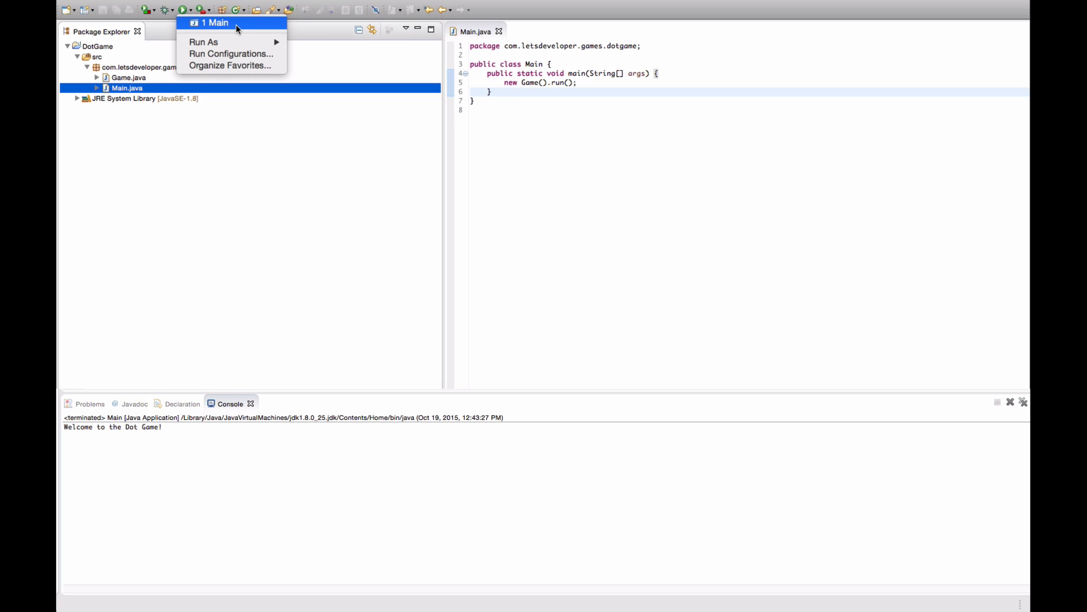
left_click(235, 25)
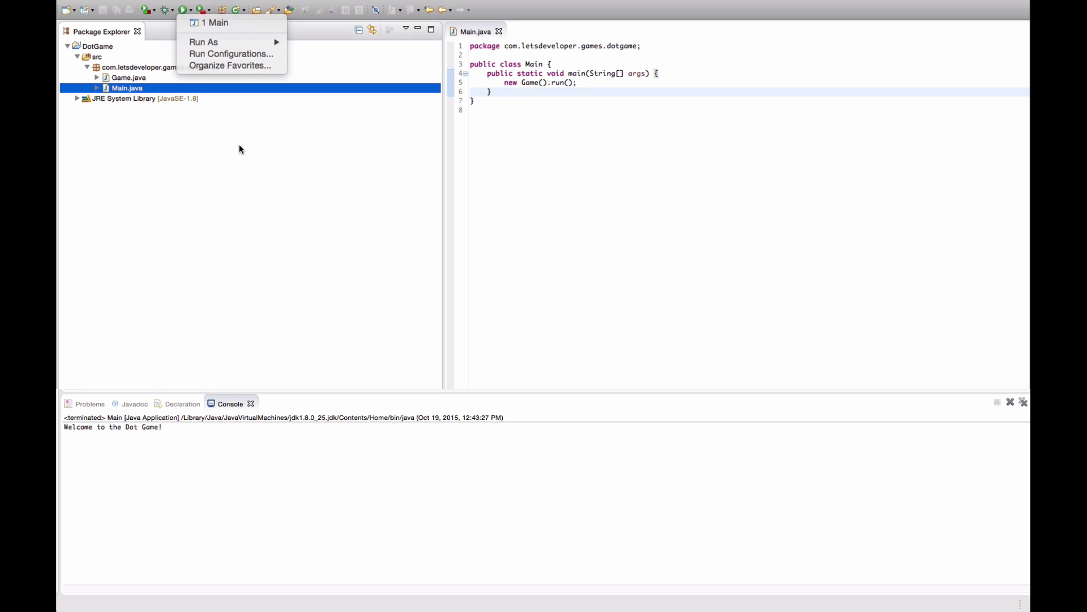
- Export the DotGame project, choosing Java > Runnable JAR file as the export type
right_click(104, 49)
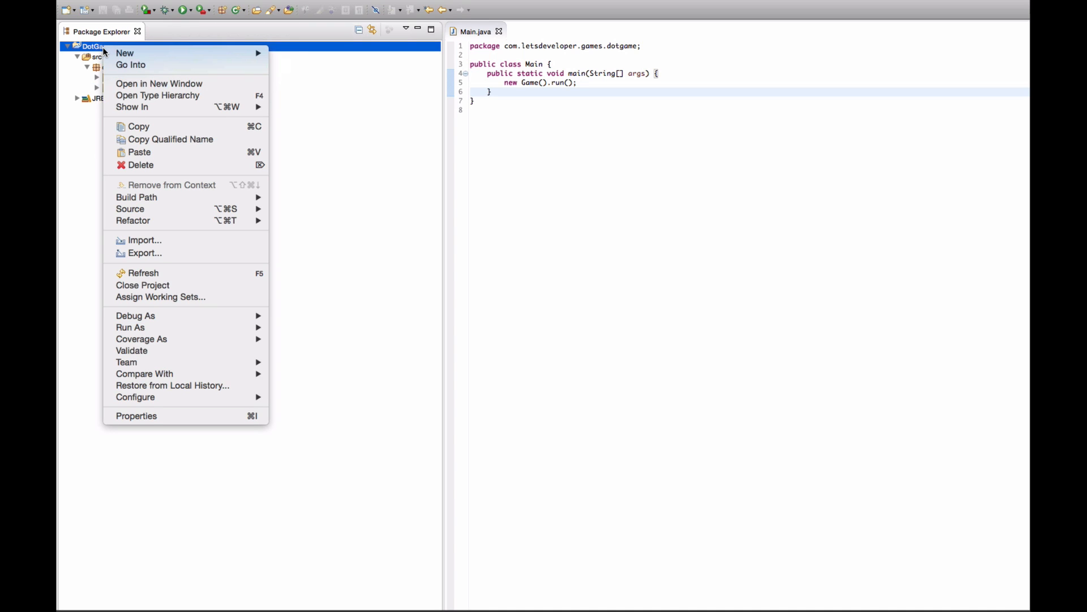
left_click(179, 254)
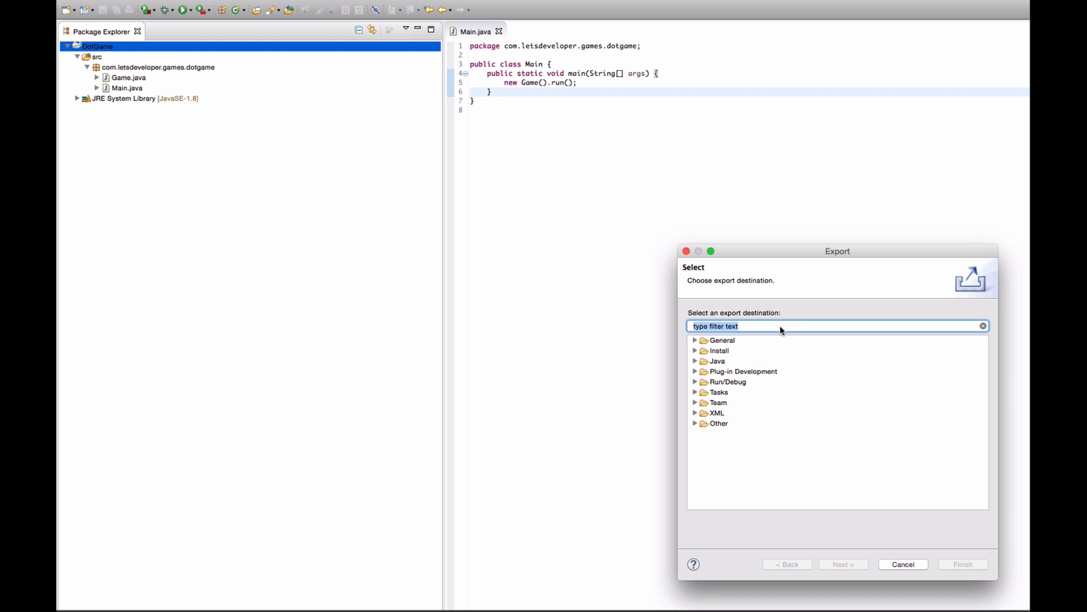
left_click(695, 361)
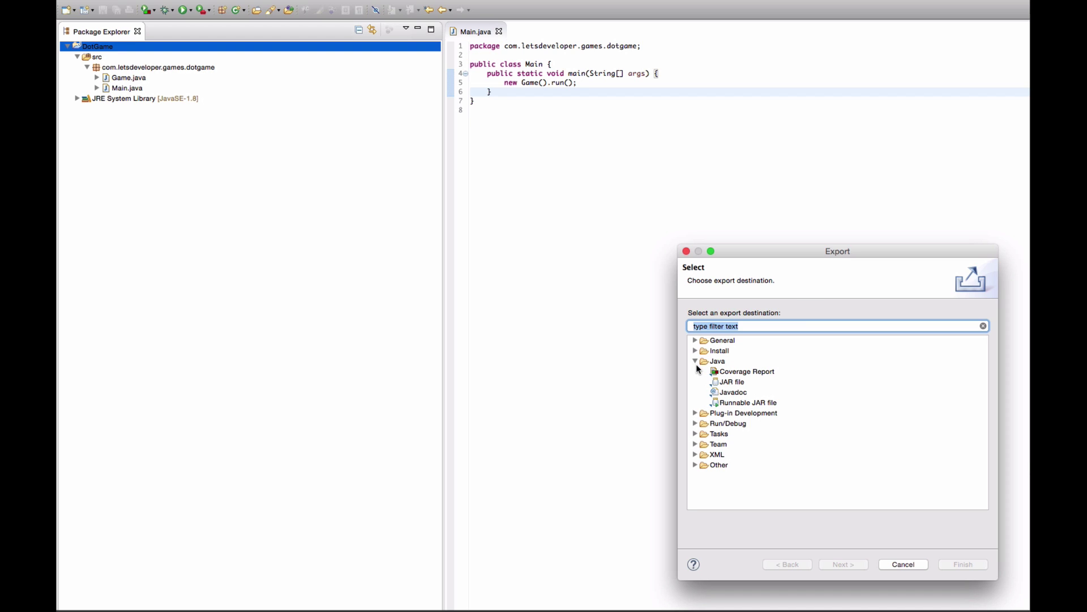
left_click(739, 403)
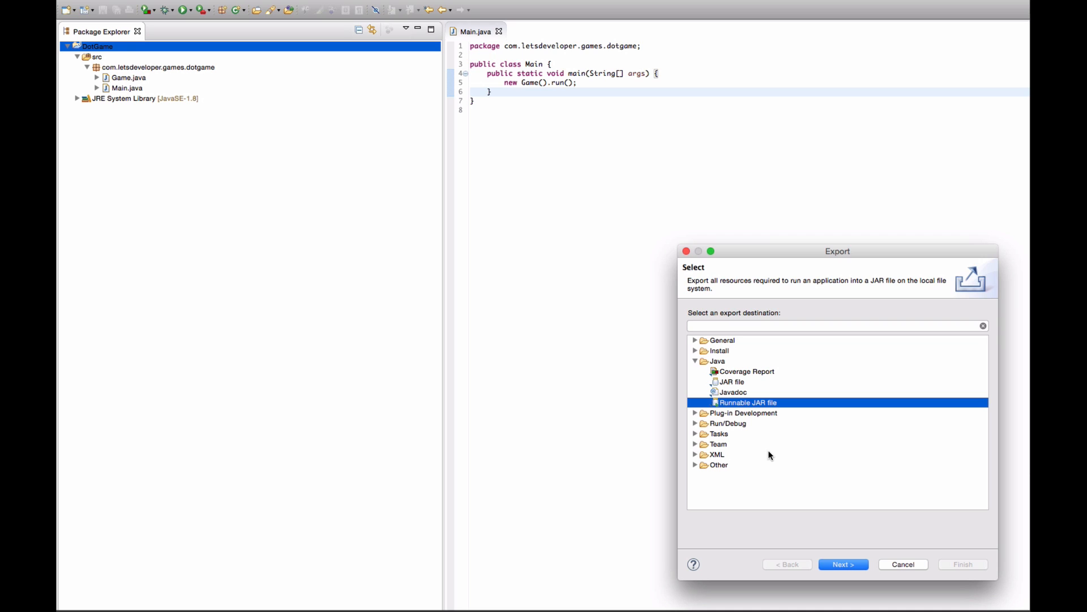
- On the runnable JAR settings page, select Main - DotGame as the launch configuration
left_click(841, 564)
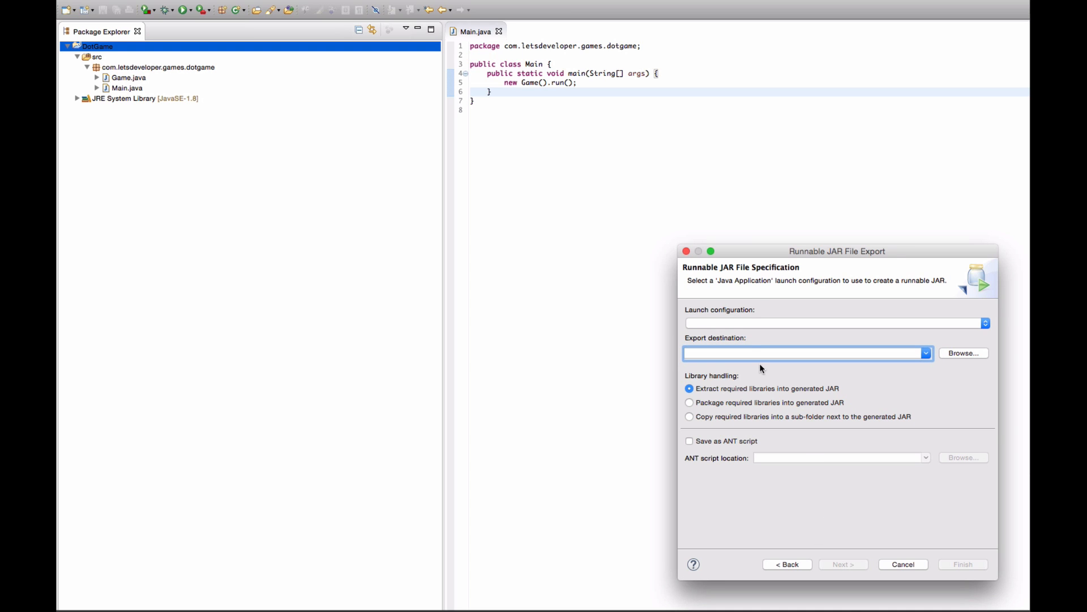
left_click(751, 321)
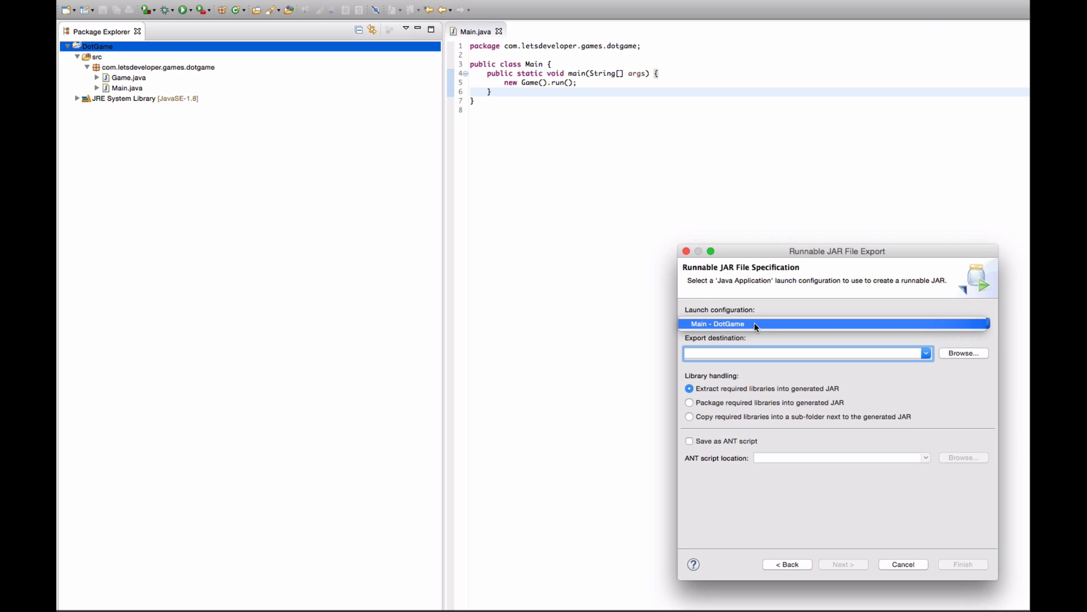
left_click(764, 324)
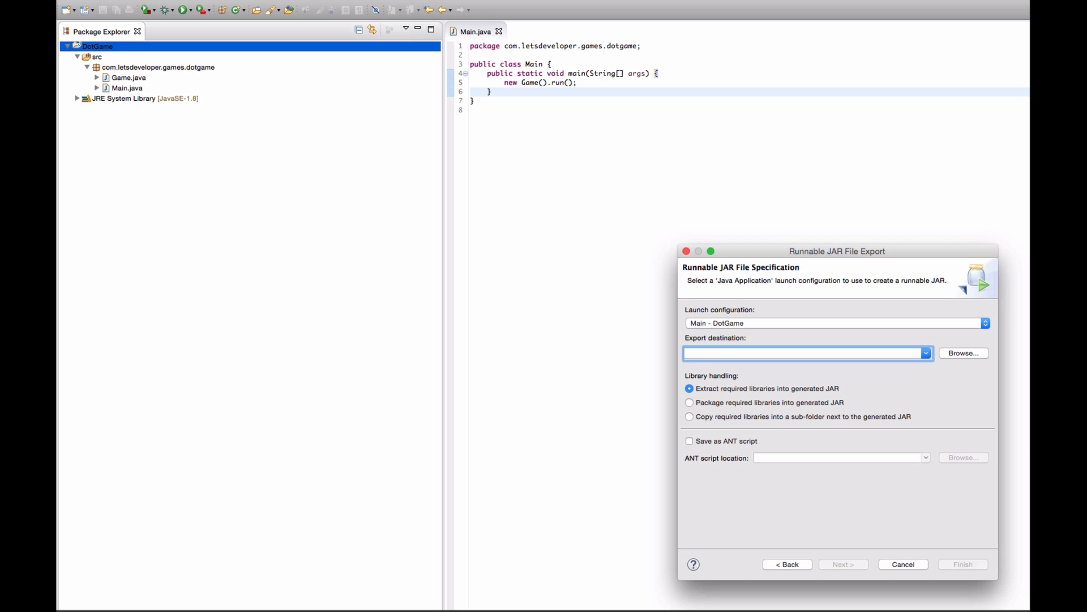
type("dotgaem")
- Correct the export destination file name to dotgame.jar
key("BackSpace")
key("BackSpace")
type("me")
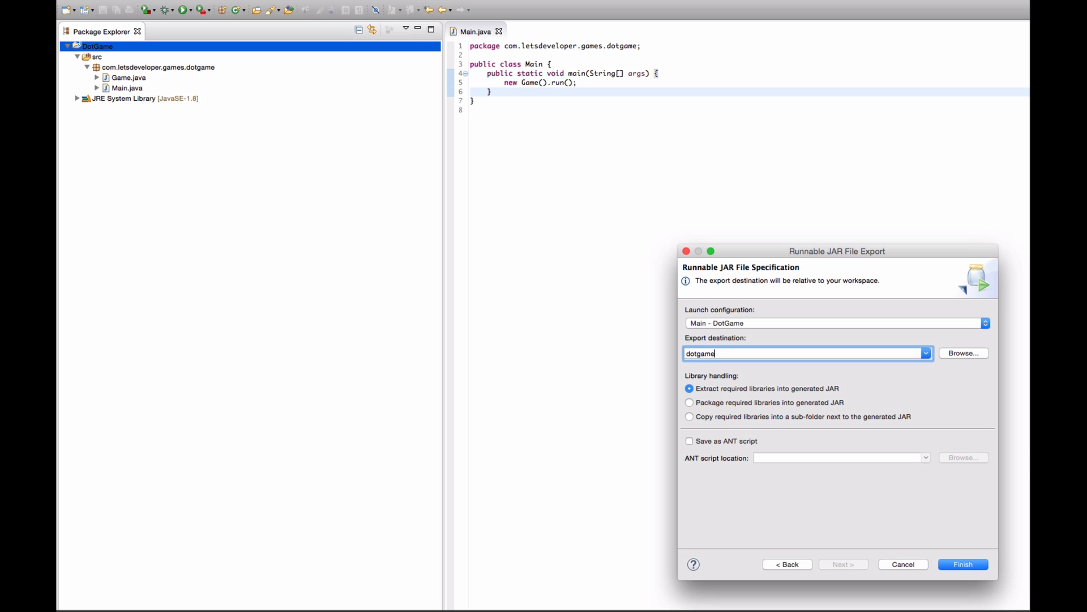
type(".jar")
- Finish the export to create dotgame.jar and move to the demo-workspace terminal
left_click(966, 566)
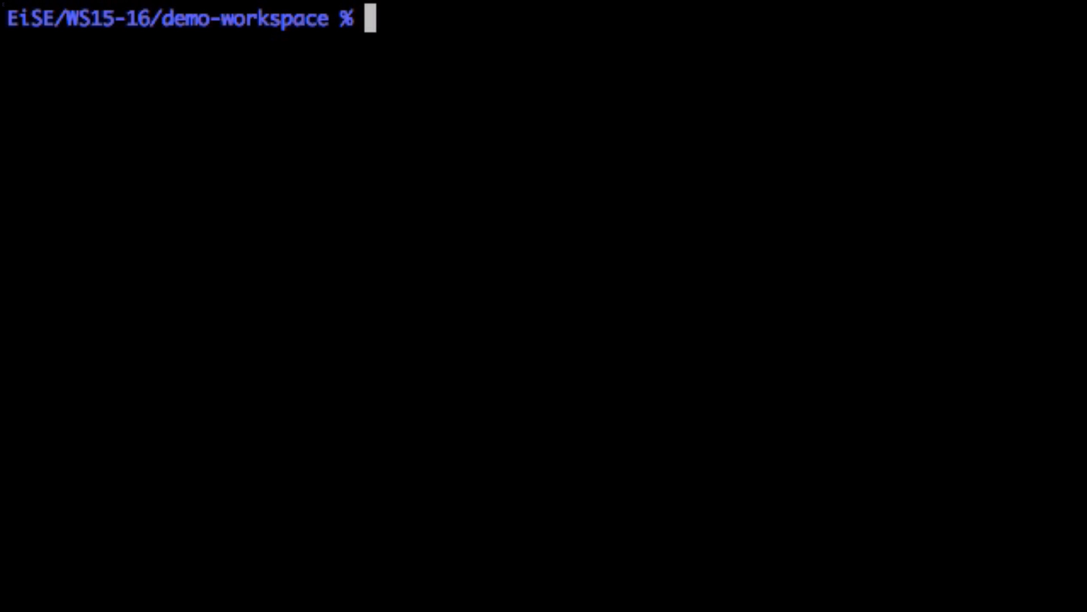
type("l")
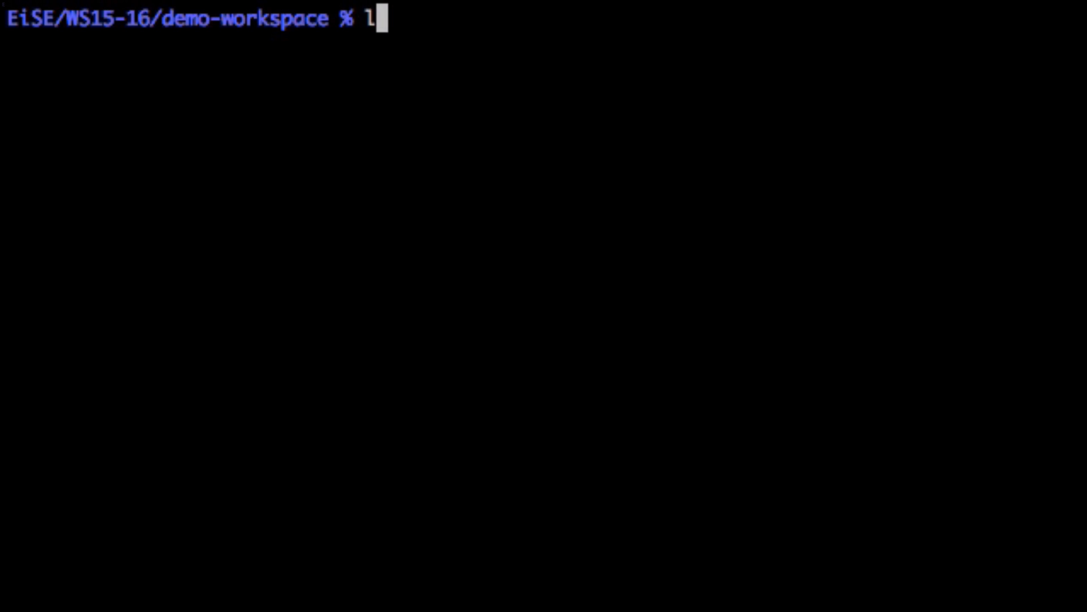
type("s")
- List the workspace files, then run java -jar dotgame.jar printing 'Welcome to the Dot Game!'
key("Return")
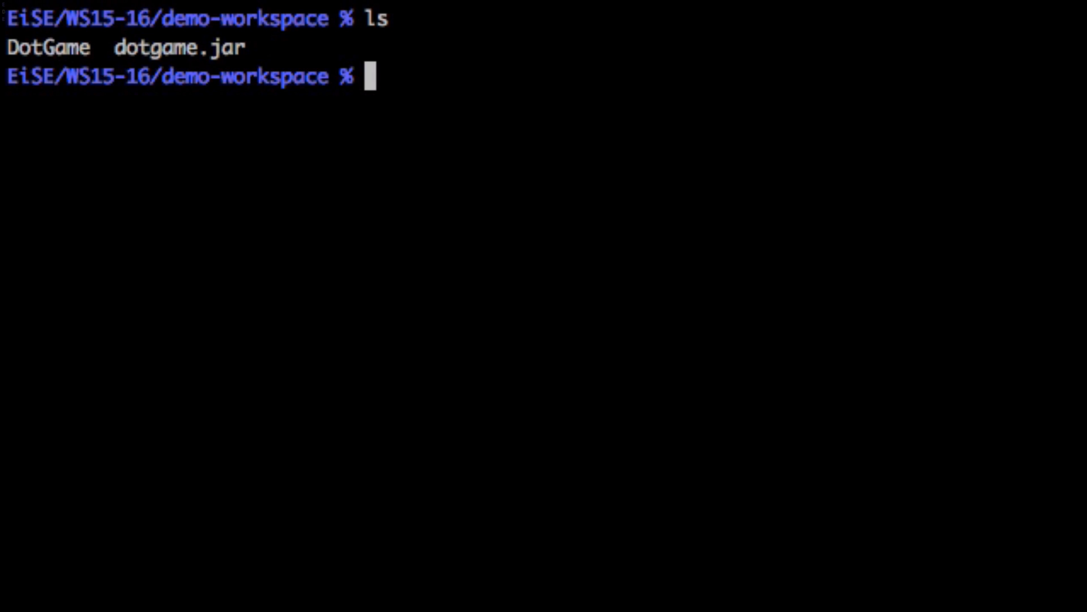
type("java -")
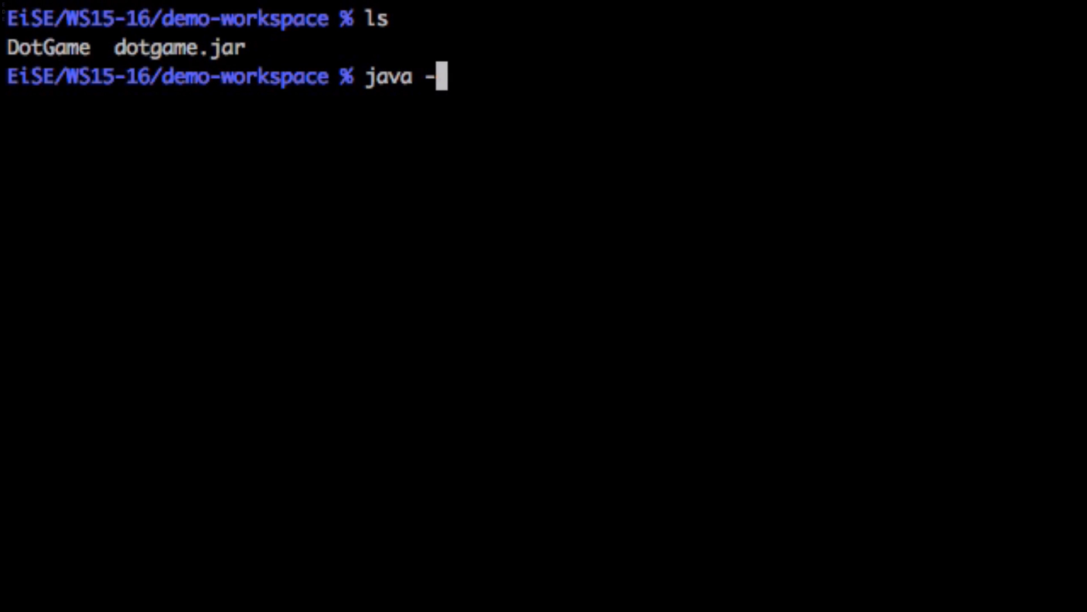
type("jar dot")
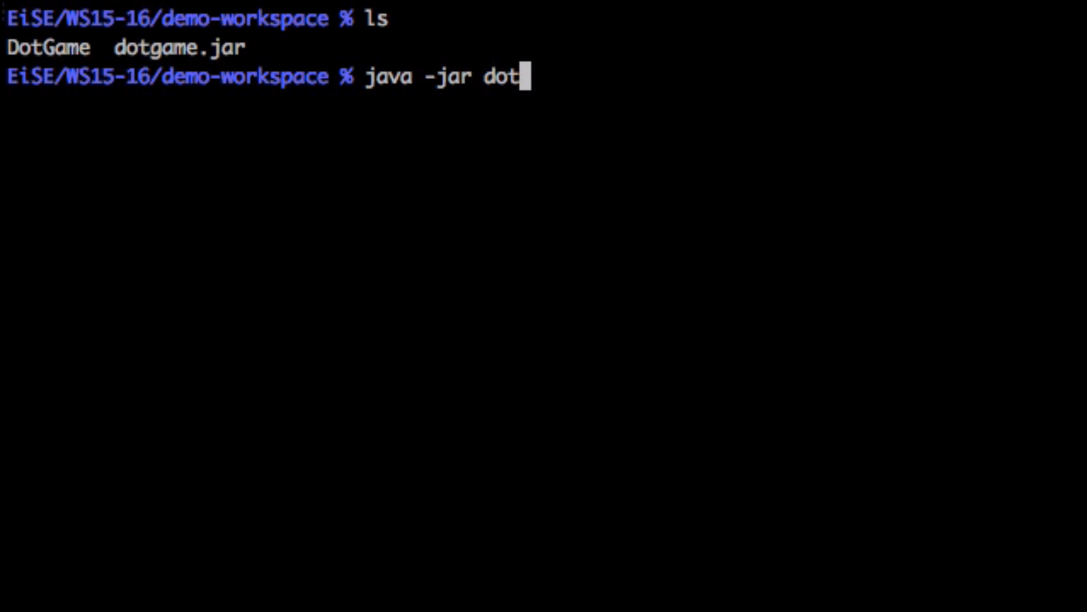
type("game.jar")
key("Return")
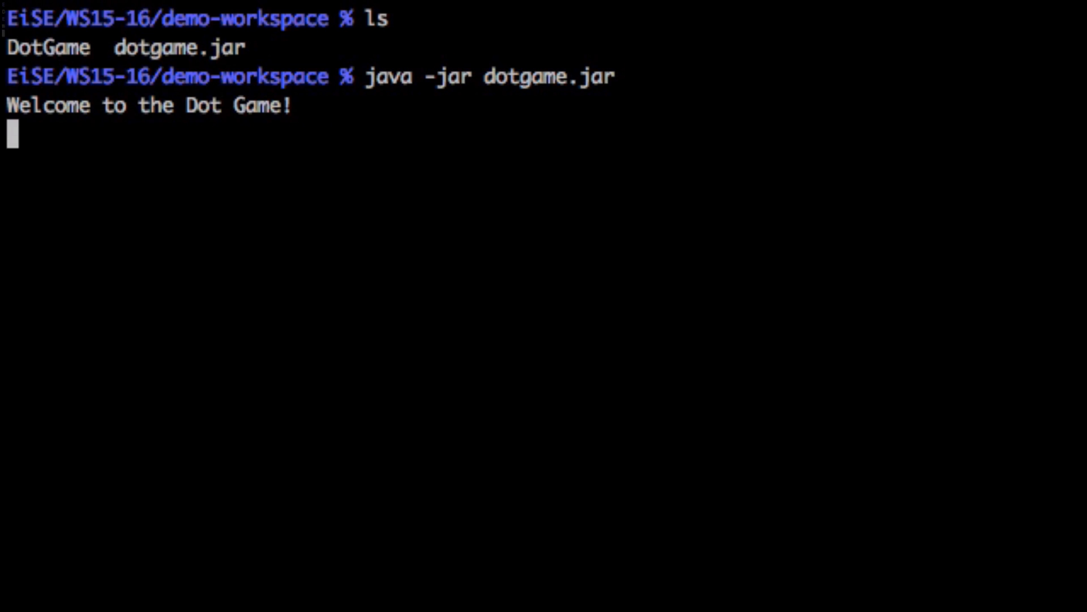